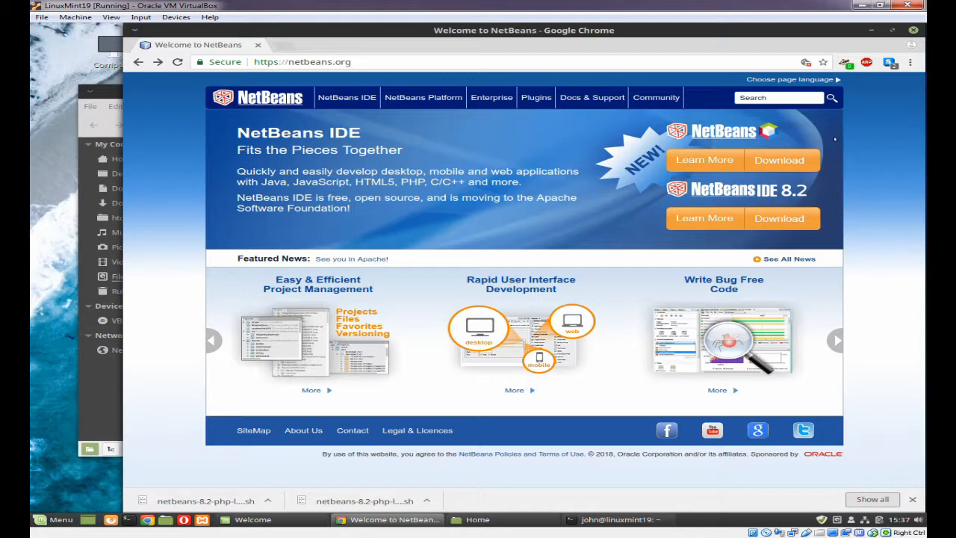
Open the NetBeans IDE 8.2 download page and check the IDE language options and the JDK 8 requirement note
left_click(774, 218)
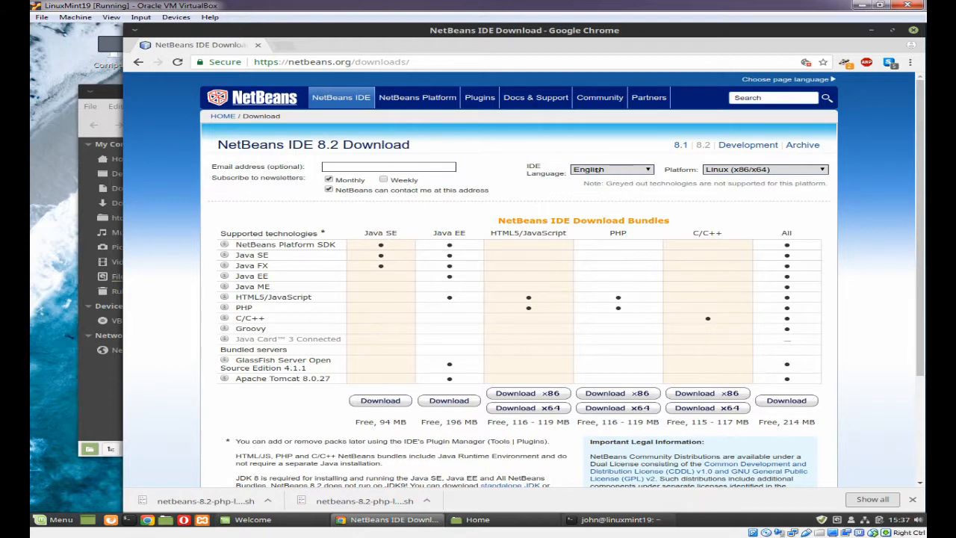
left_click(646, 170)
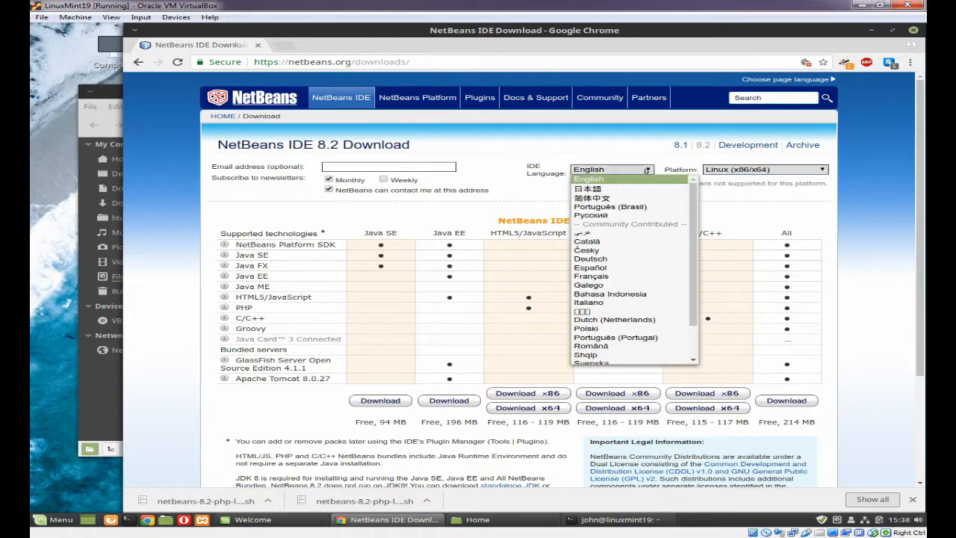
left_click(646, 170)
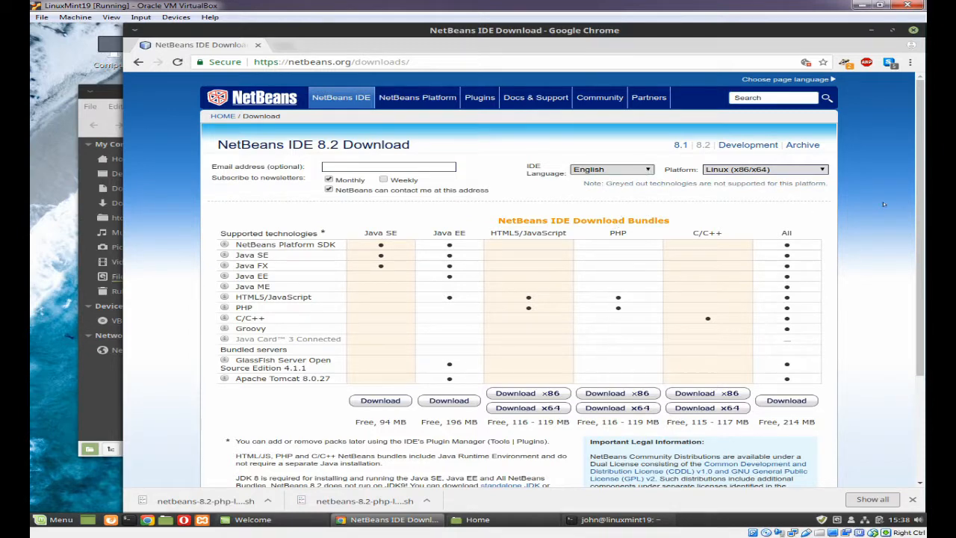
left_click_drag(919, 197, 914, 399)
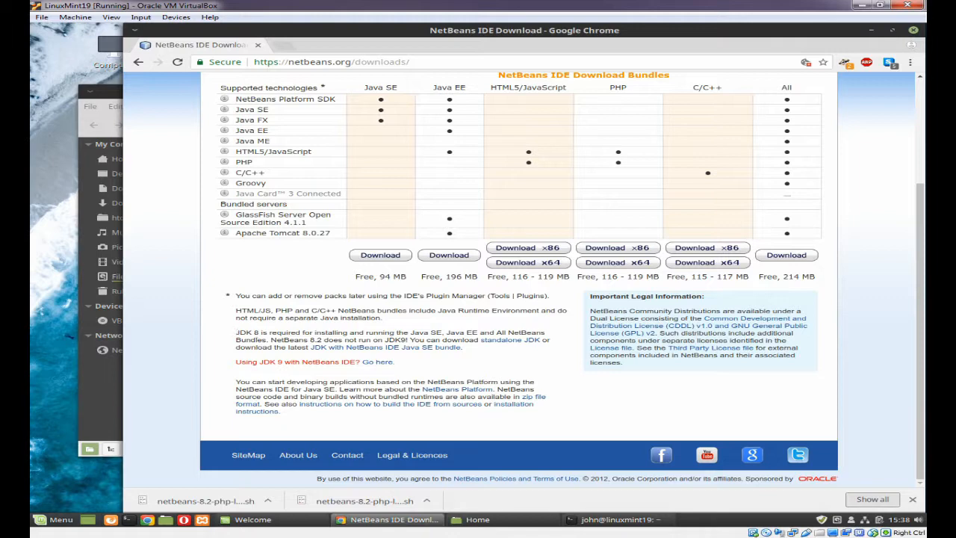
left_click_drag(465, 347, 236, 333)
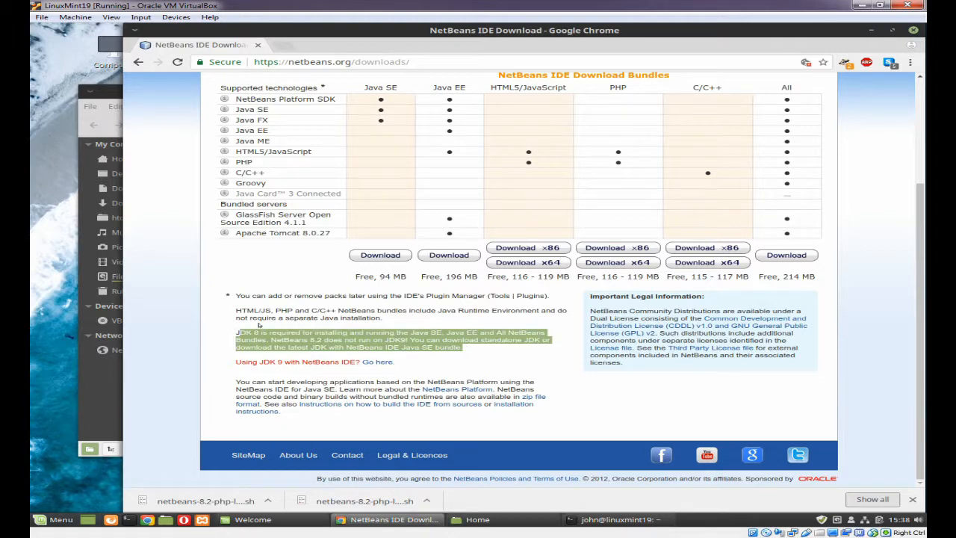
left_click(377, 321)
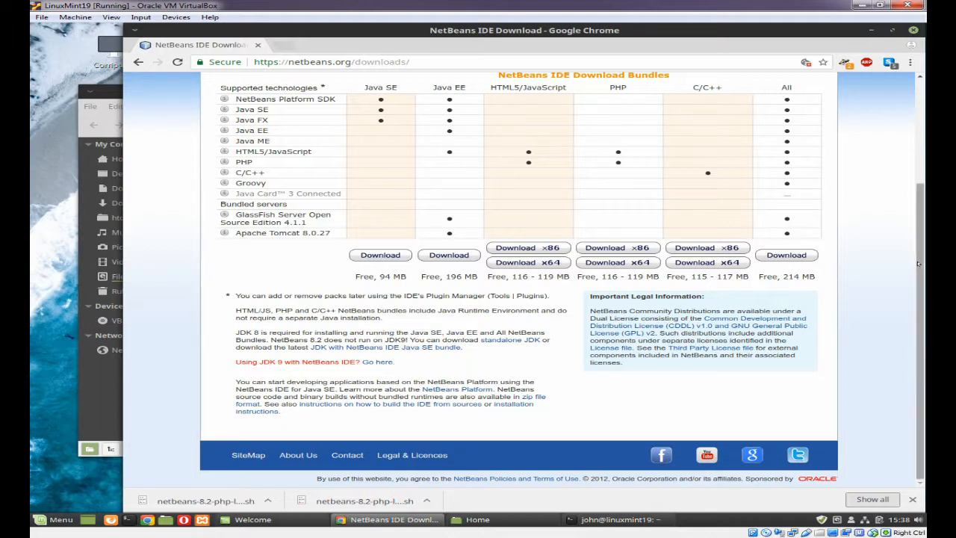
Download the x64 PHP bundle of NetBeans IDE 8.2 for Linux in English
scroll(912, 140, "up", 4)
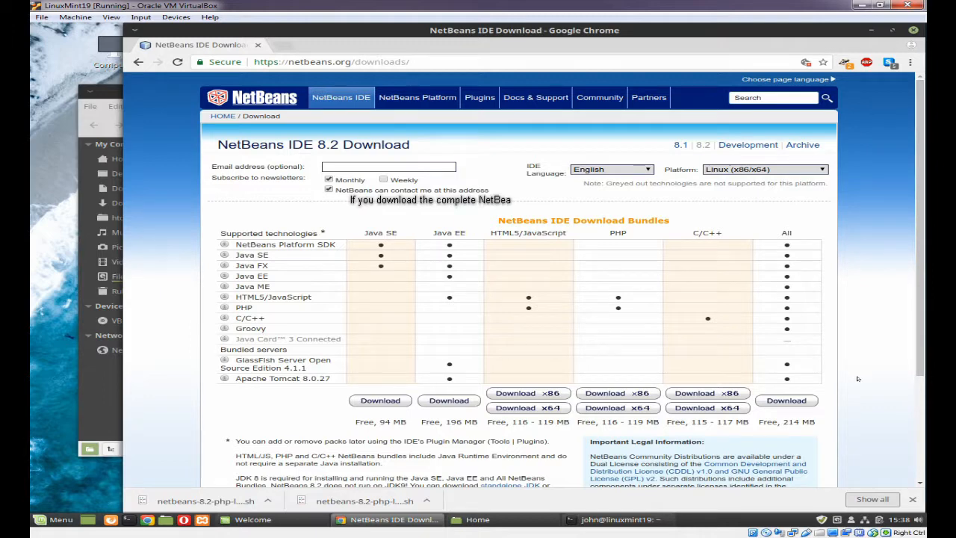
left_click(769, 401)
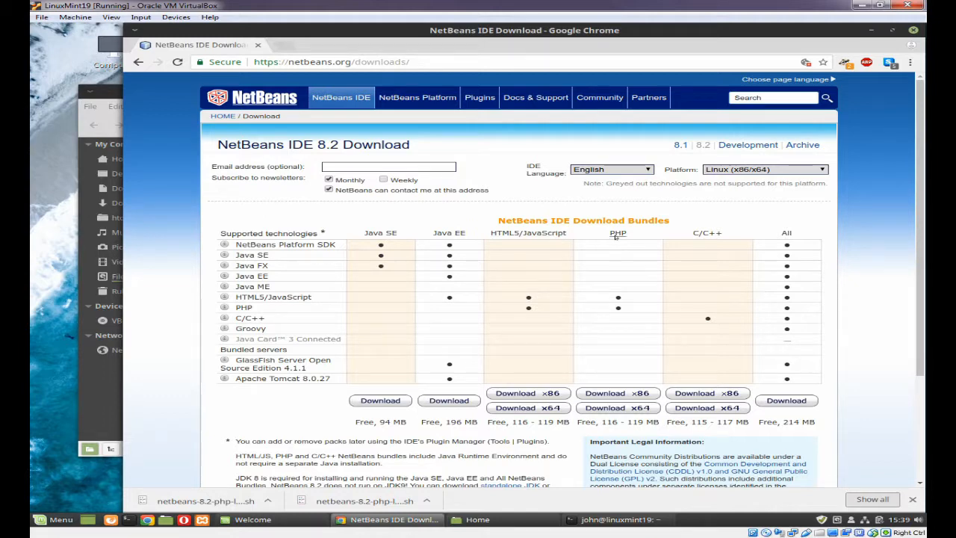
left_click(618, 411)
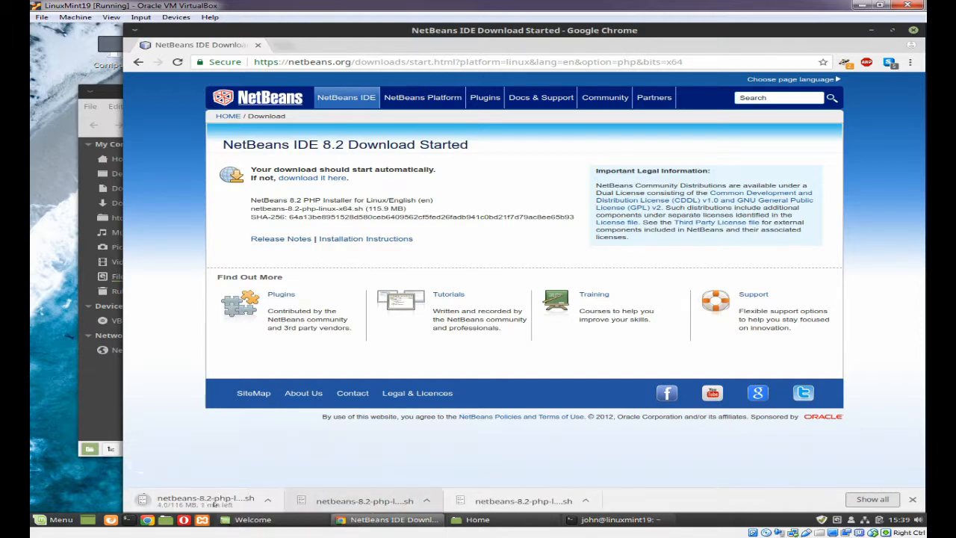
Pause and resume the NetBeans installer download, and keep the finished file
left_click(268, 501)
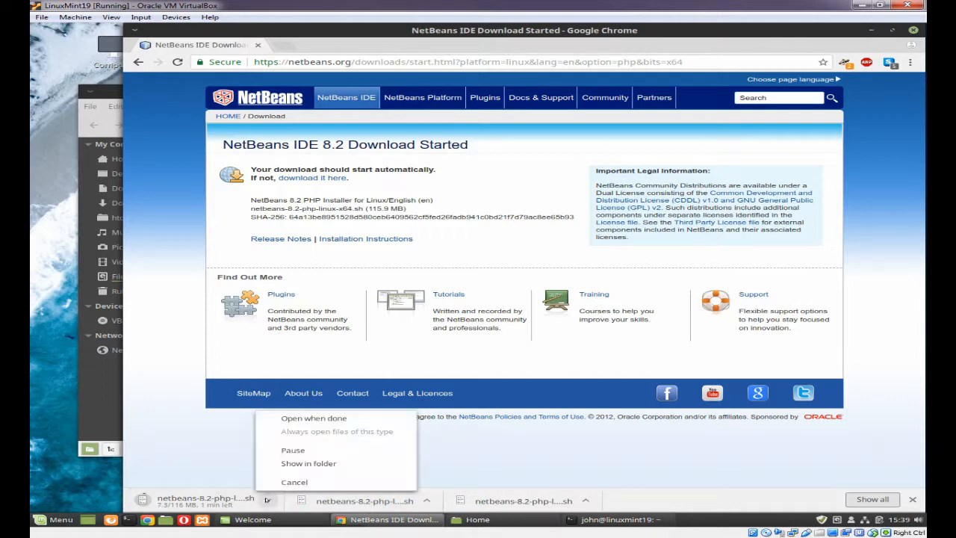
left_click(305, 451)
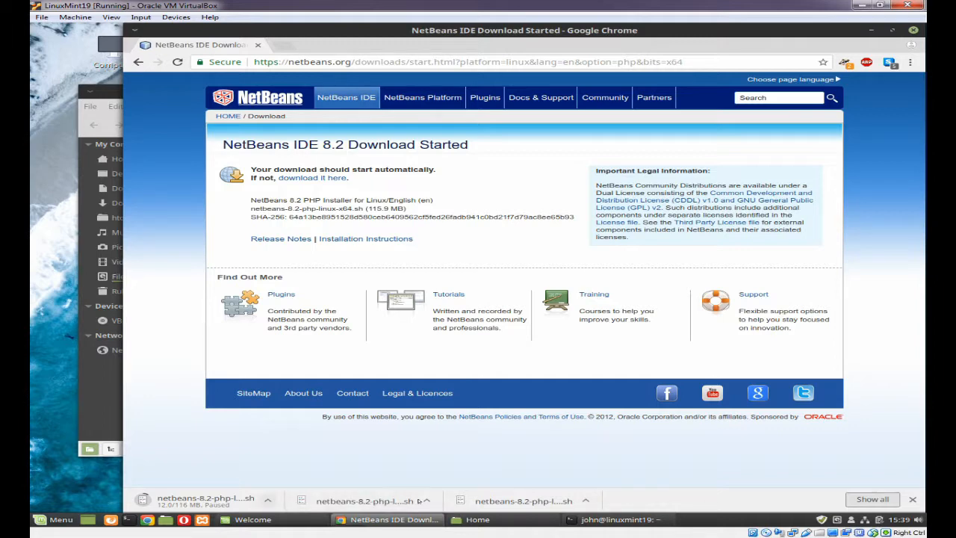
left_click(267, 501)
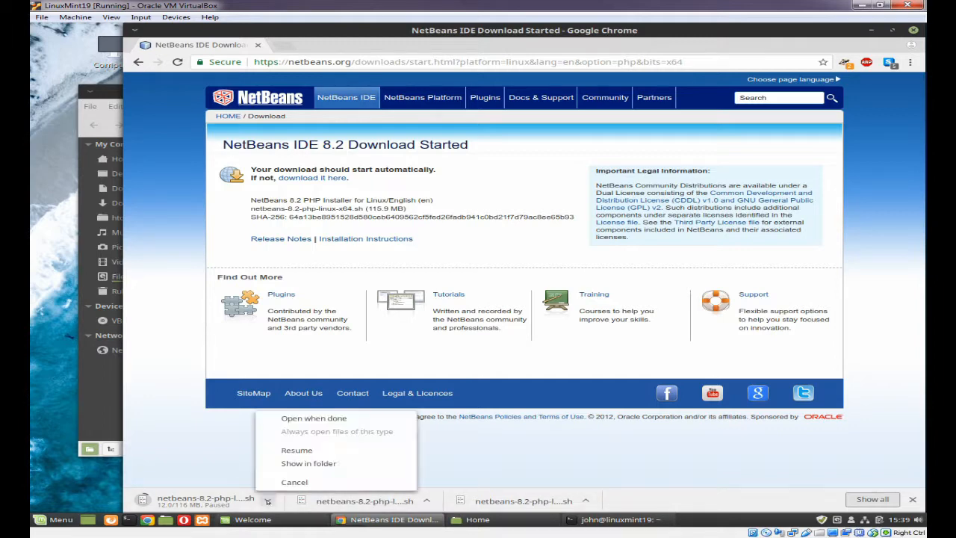
left_click(297, 451)
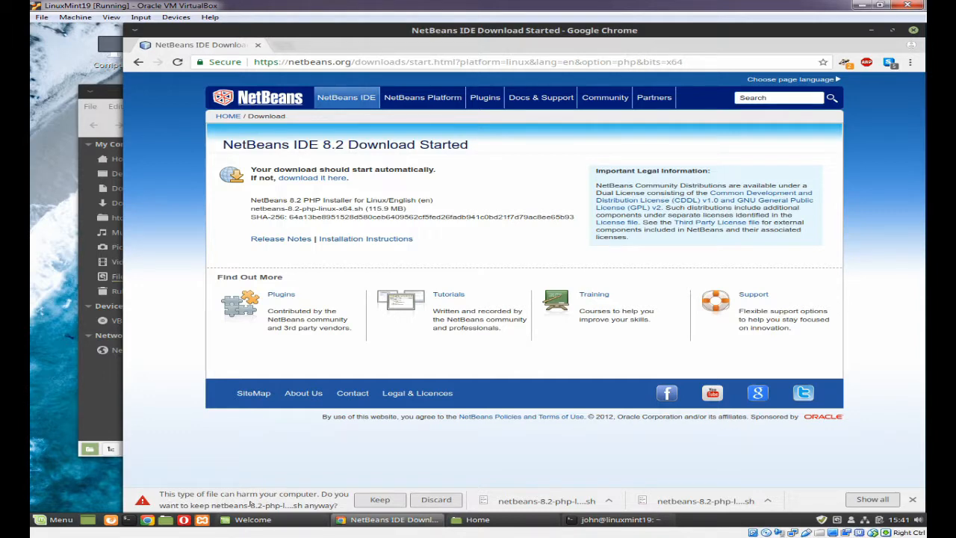
left_click(381, 500)
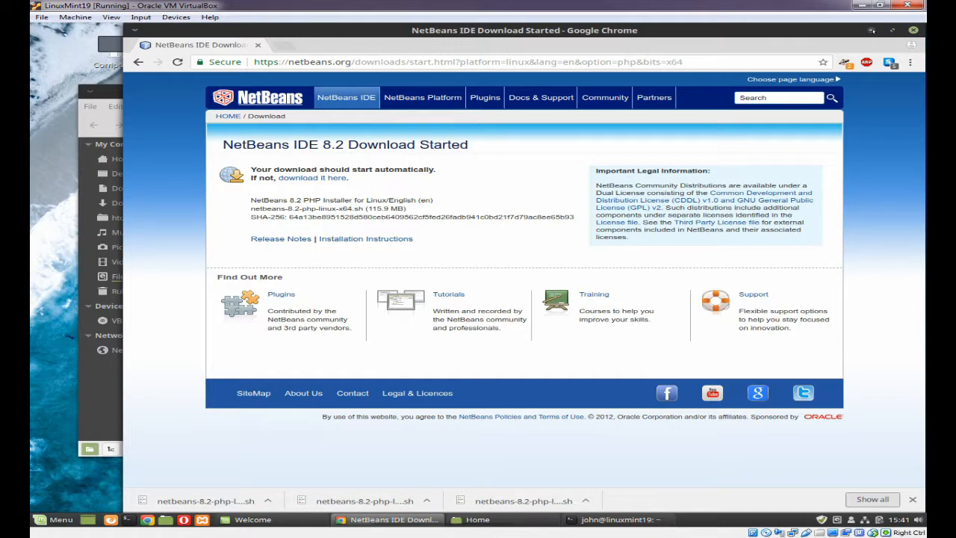
Switch to the file manager and delete the duplicate installer netbeans-8.2-php-linux-x64 (1).sh from the Downloads folder
left_click(871, 31)
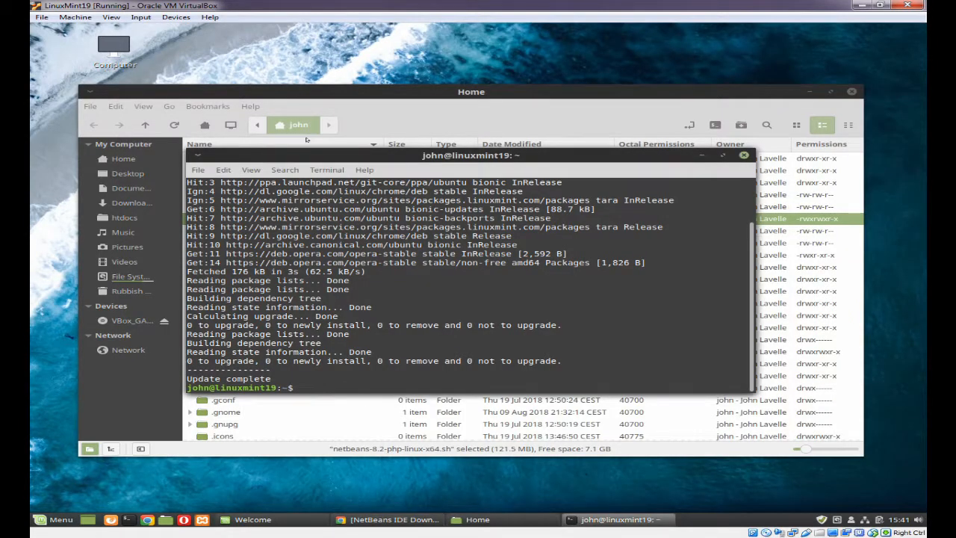
left_click(311, 92)
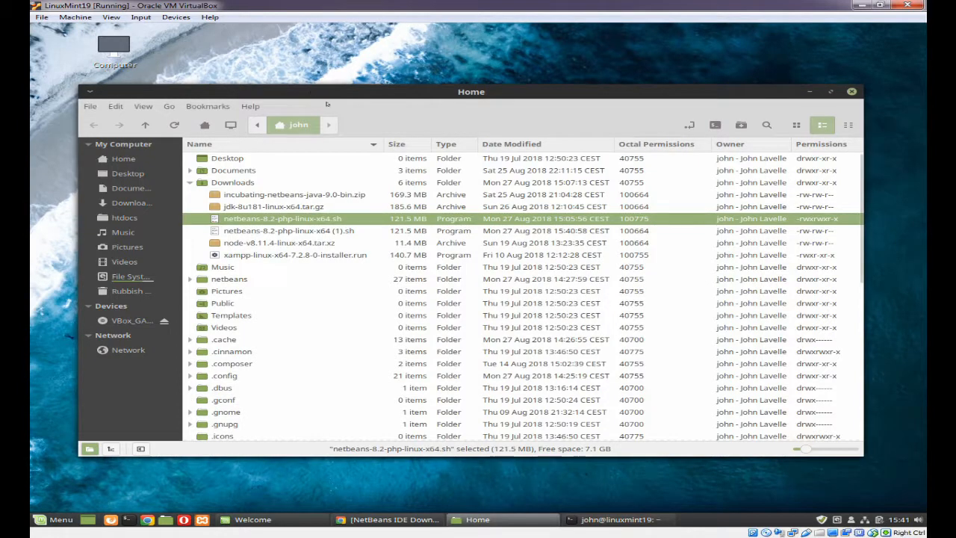
left_click(259, 232)
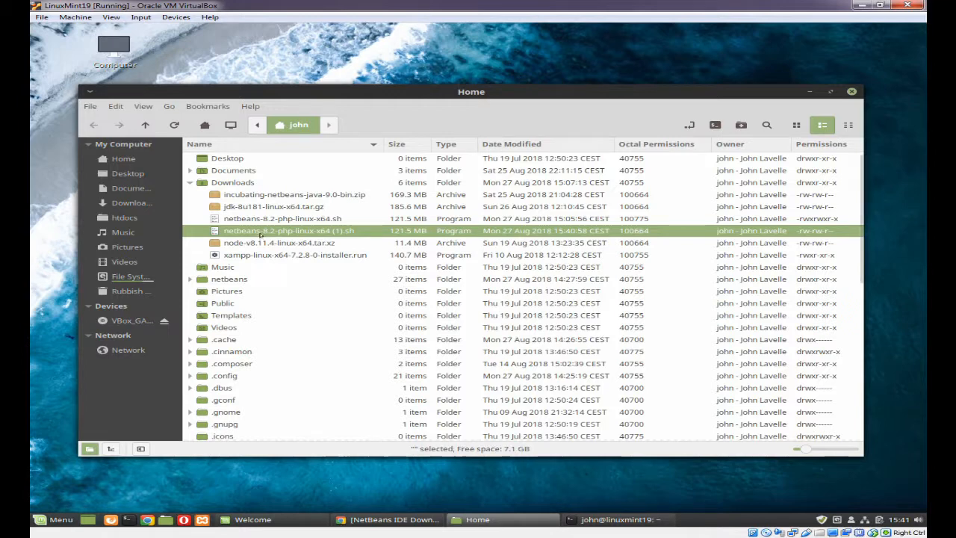
key("Delete")
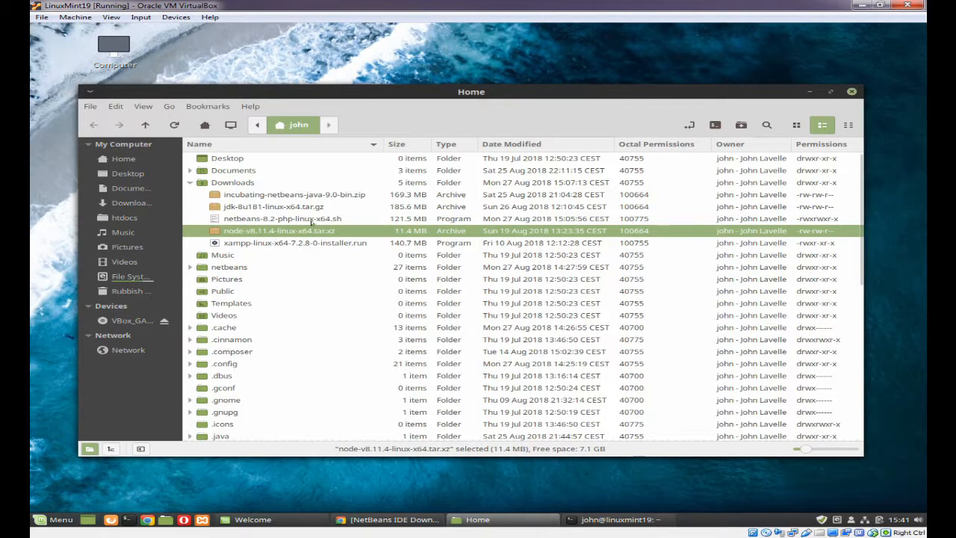
left_click(312, 221)
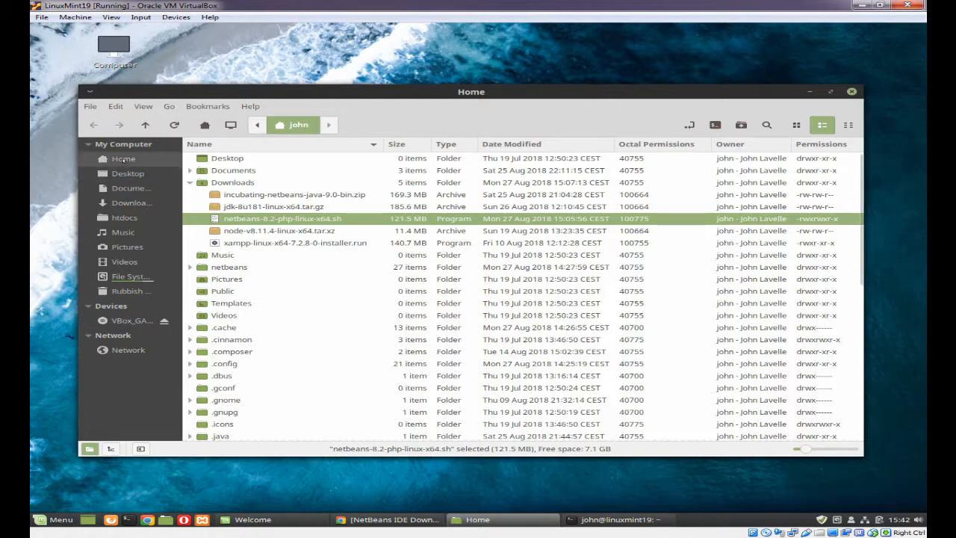
double_click(263, 220)
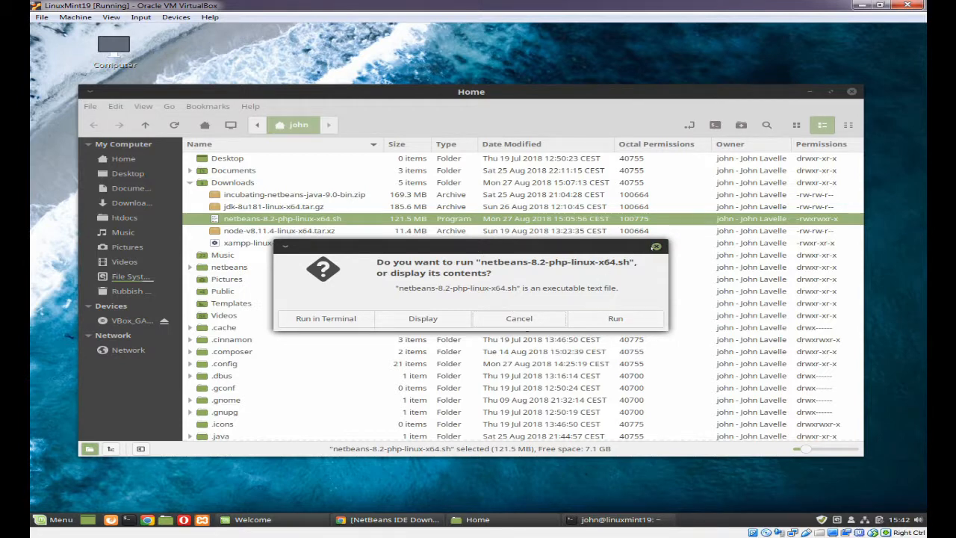
left_click(655, 247)
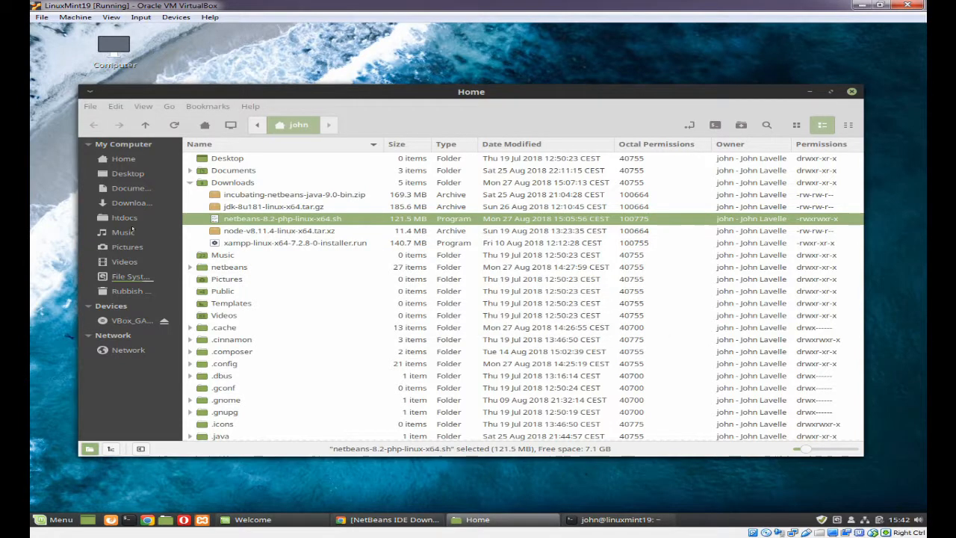
double_click(231, 206)
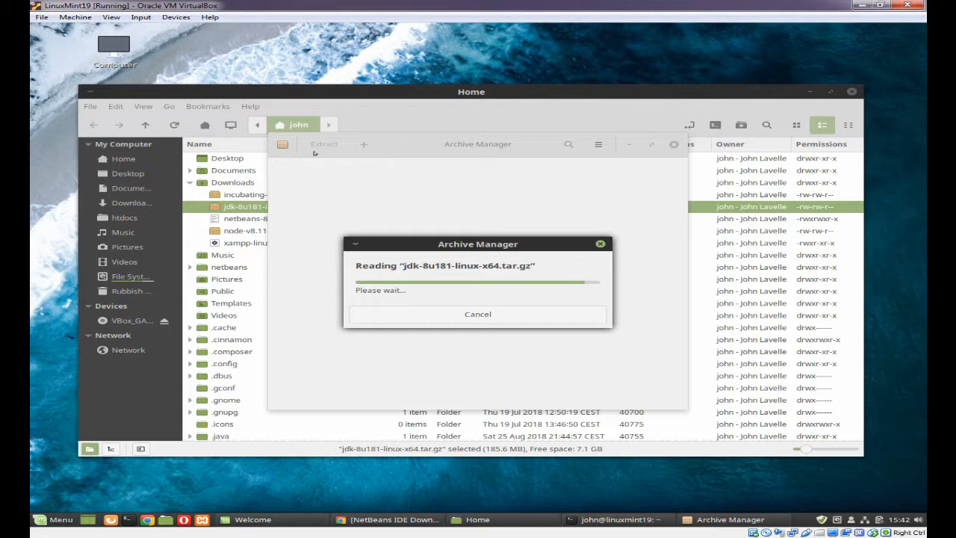
left_click(673, 145)
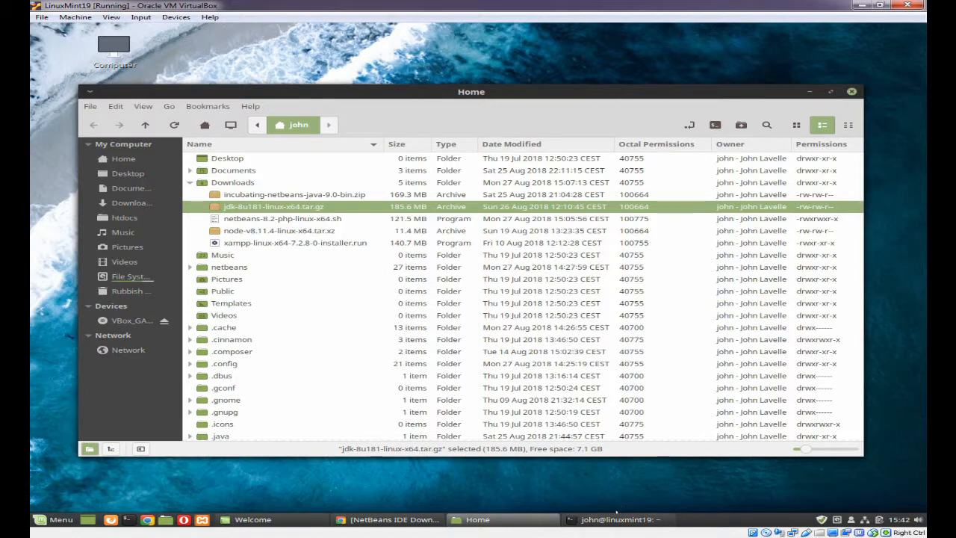
Switch to the terminal, enter "sudo apt-get install openjdk-8-jdk" at the prompt, and erase it without running it
left_click(809, 91)
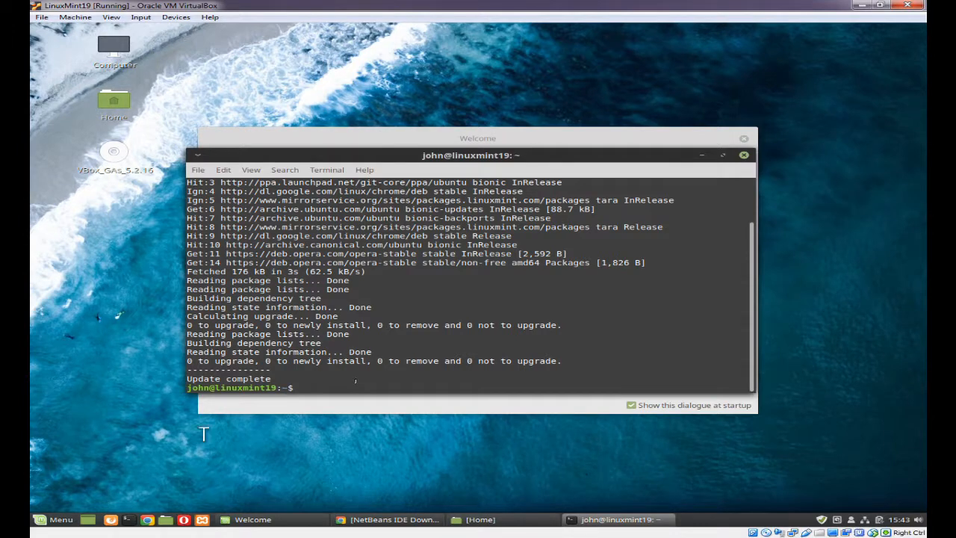
type("sudo apt-get install openjdk-8-j")
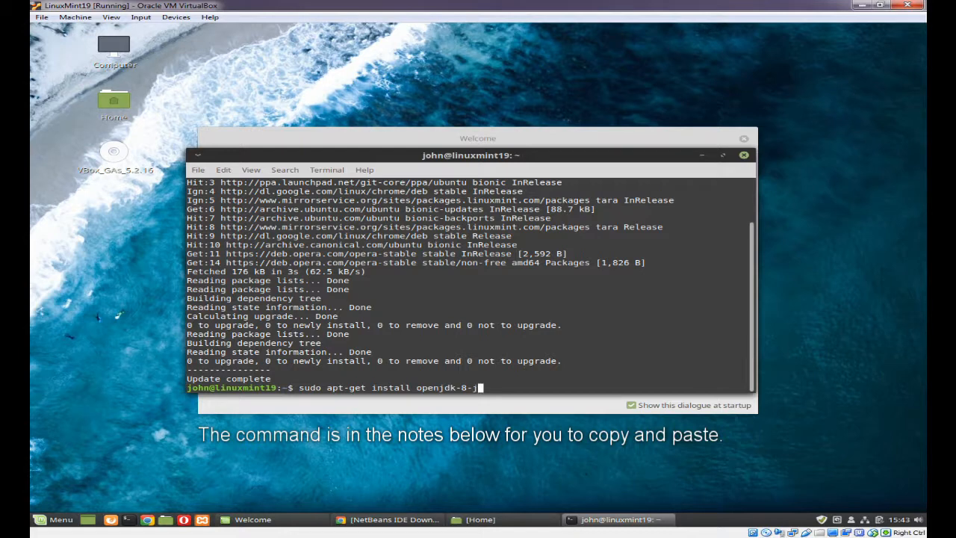
type("dk")
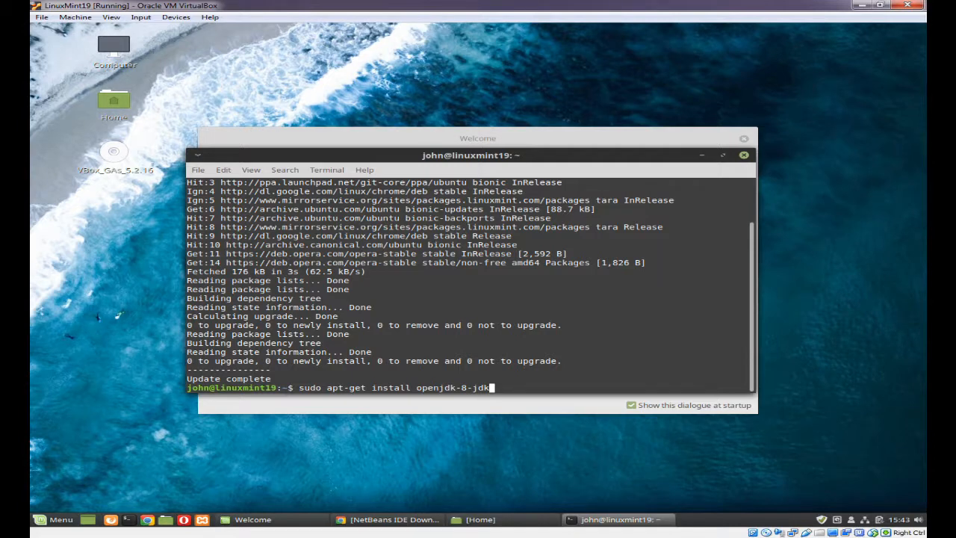
key("BackSpace")
key("BackSpace")
key("BackSpace")
key("BackSpace")
key("BackSpace")
key("BackSpace")
key("BackSpace")
key("BackSpace")
key("BackSpace")
key("BackSpace")
key("BackSpace")
key("BackSpace")
key("BackSpace")
key("BackSpace")
key("BackSpace")
key("BackSpace")
key("BackSpace")
key("BackSpace")
key("BackSpace")
key("BackSpace")
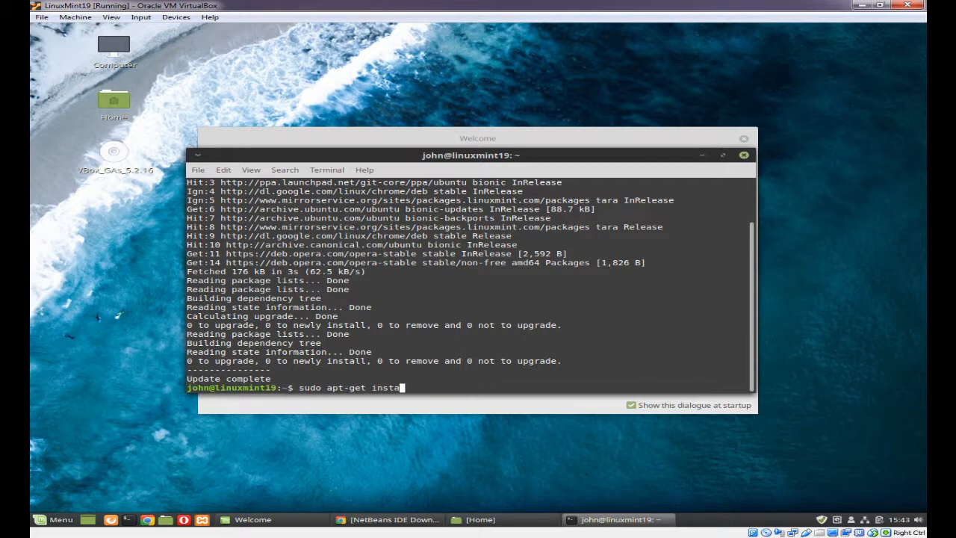
key("BackSpace")
key("BackSpace")
key("BackSpace")
key("BackSpace")
key("BackSpace")
key("BackSpace")
key("BackSpace")
key("BackSpace")
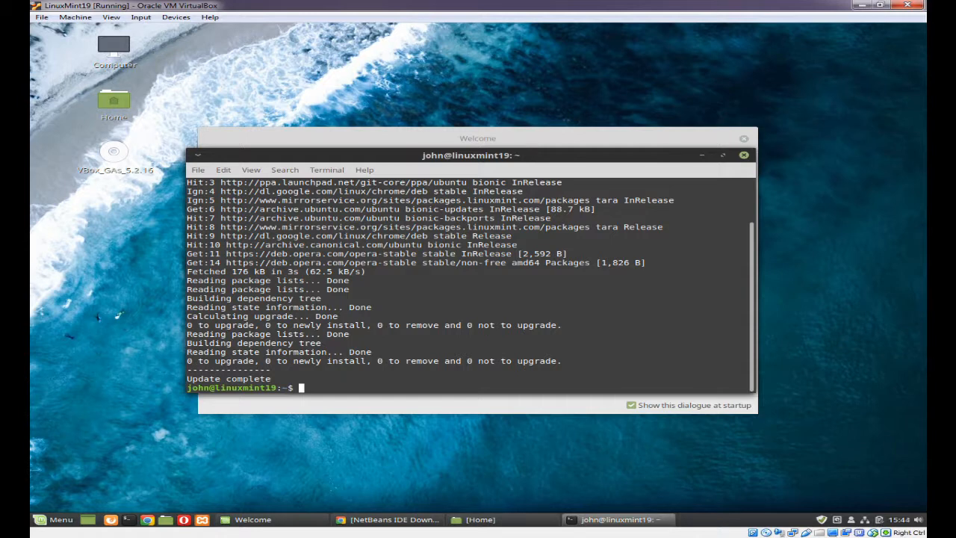
Enter the reboot command at the terminal prompt without restarting the system, and clear the terminal screen
type("reboot")
key("ctrl+l")
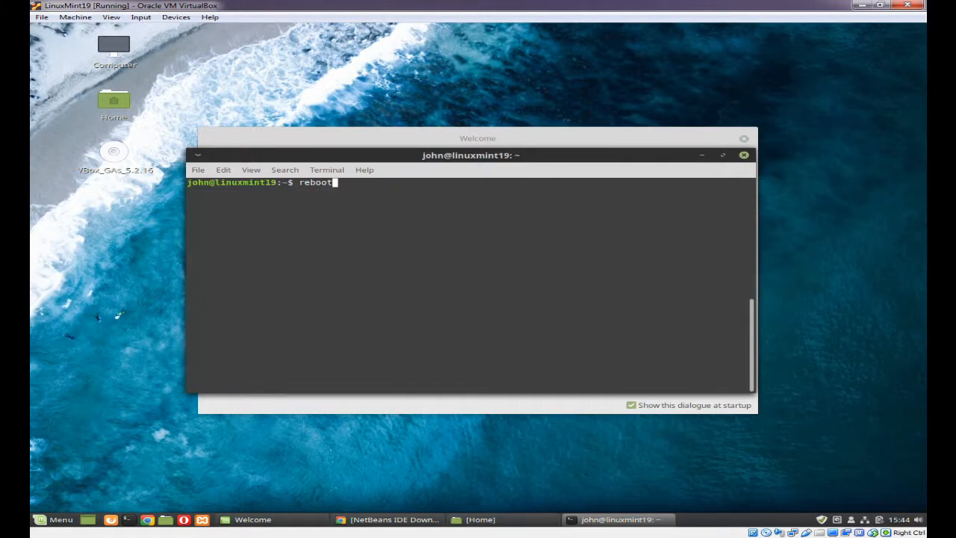
key("BackSpace")
key("BackSpace")
key("BackSpace")
key("BackSpace")
key("BackSpace")
key("BackSpace")
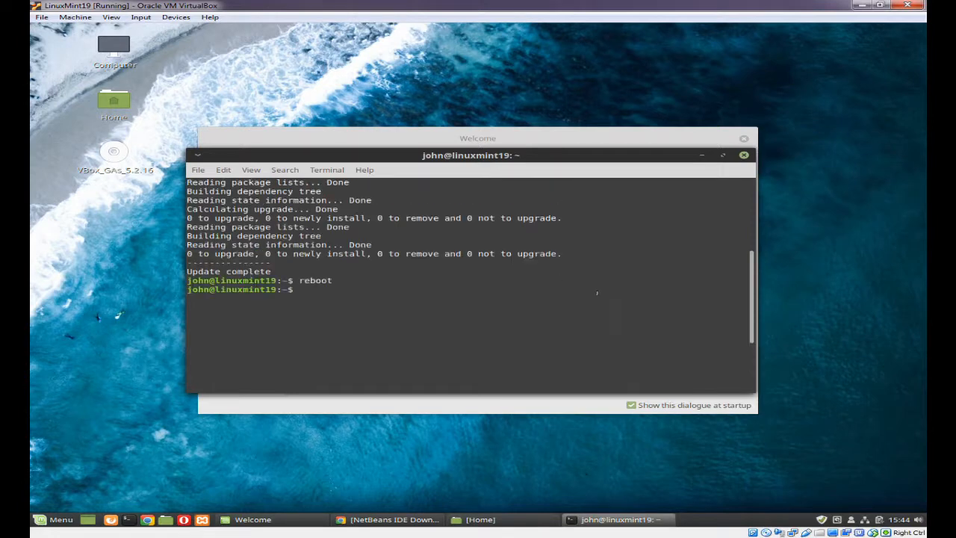
scroll(477, 300, "up", 2)
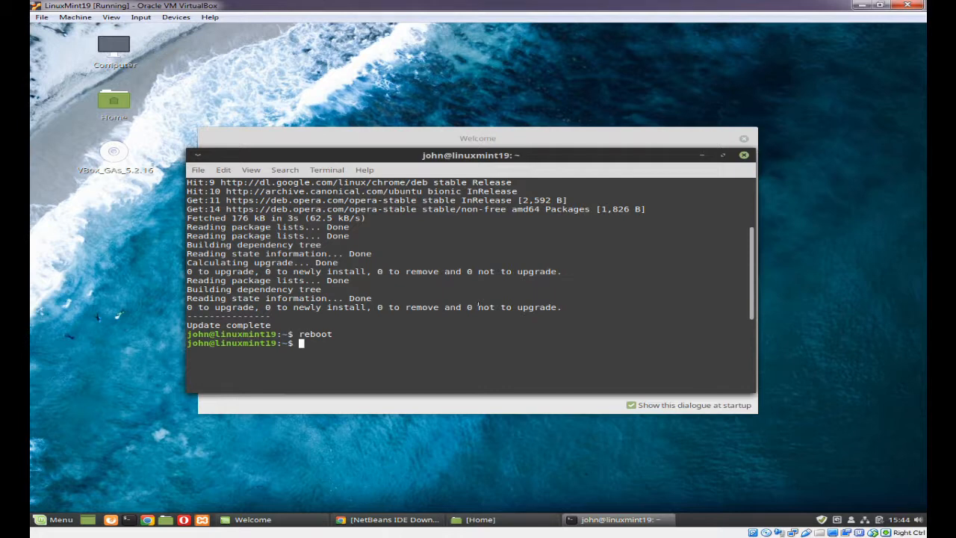
key("ctrl+l")
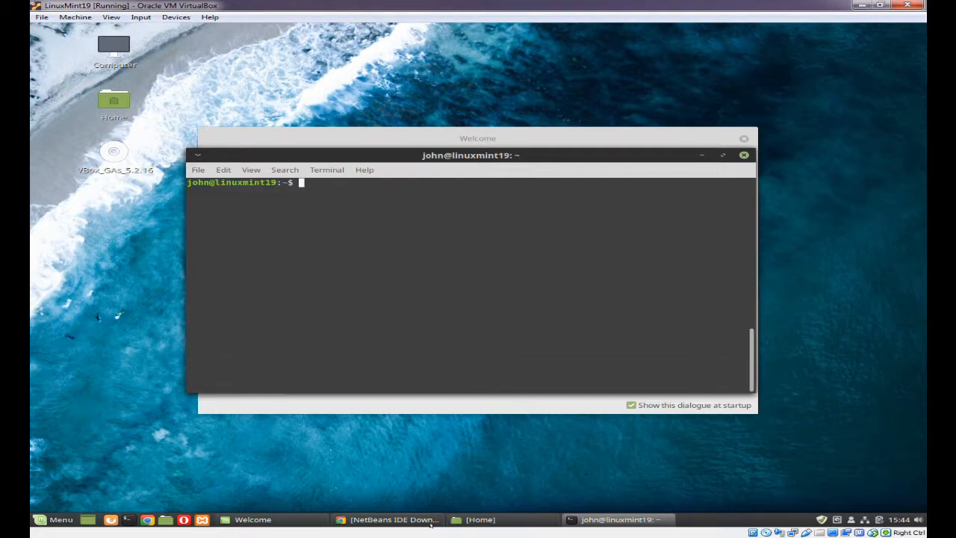
Switch to the file manager and check the permissions of netbeans-8.2-php-linux-x64.sh in its properties
left_click(495, 520)
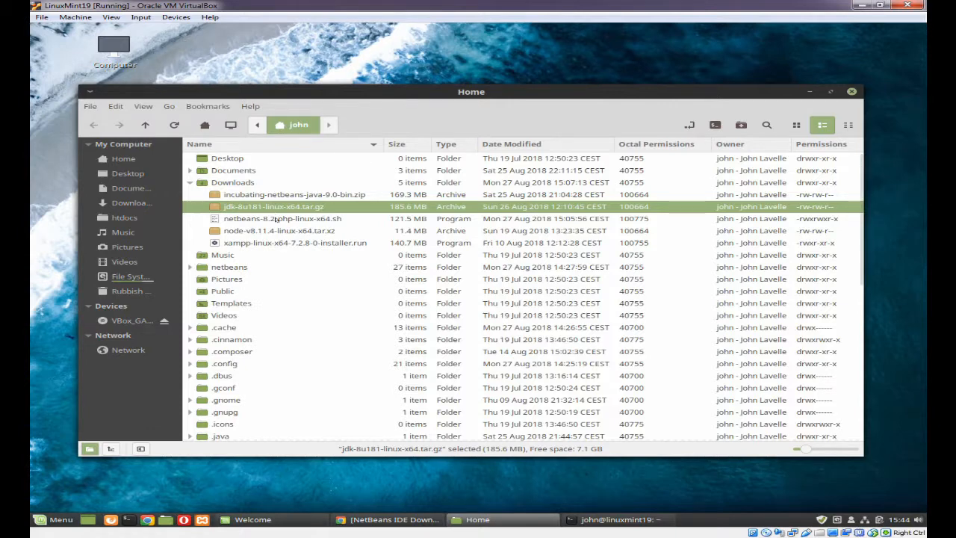
left_click(250, 219)
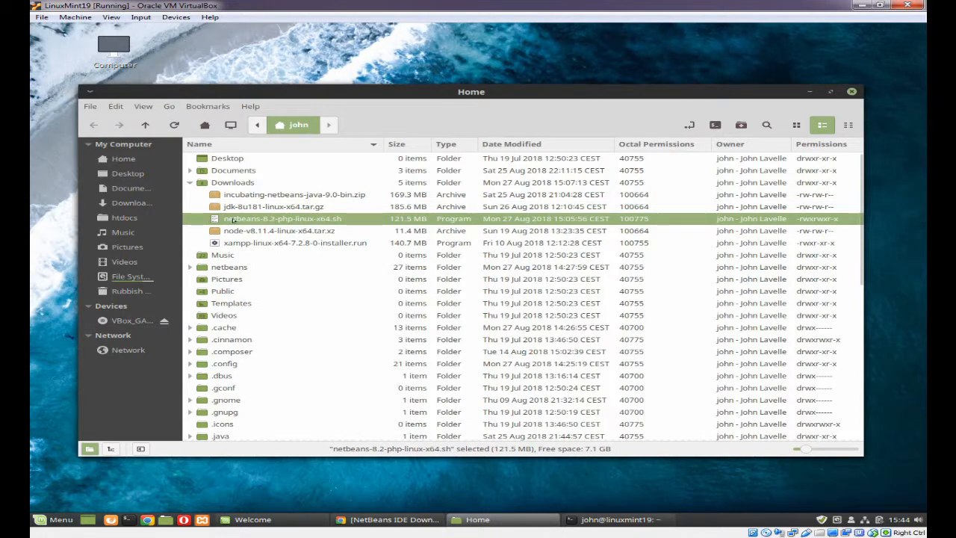
right_click(302, 218)
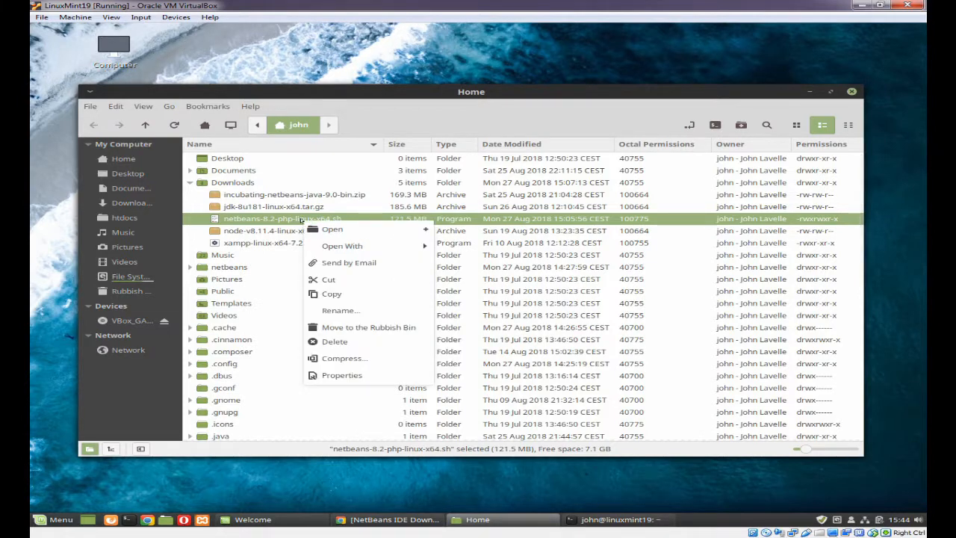
left_click(333, 375)
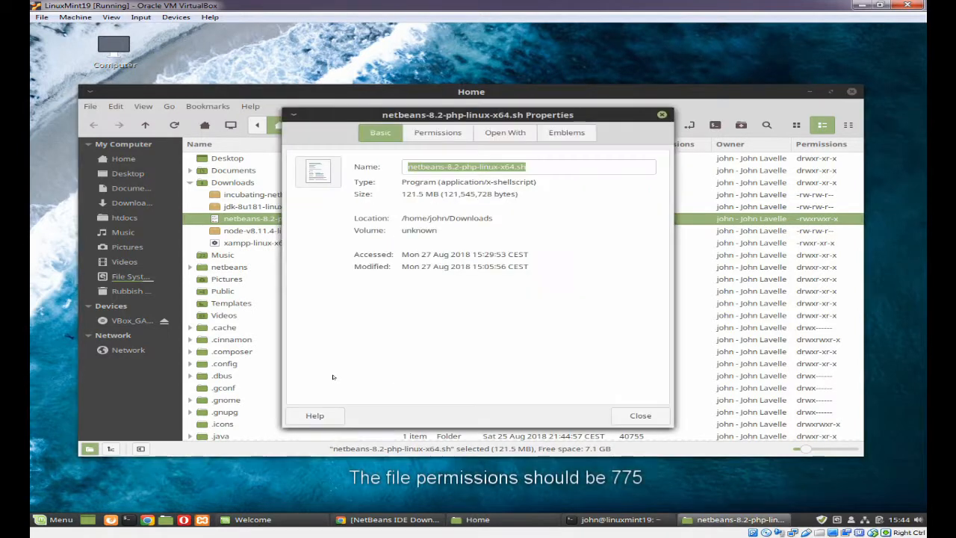
left_click(438, 132)
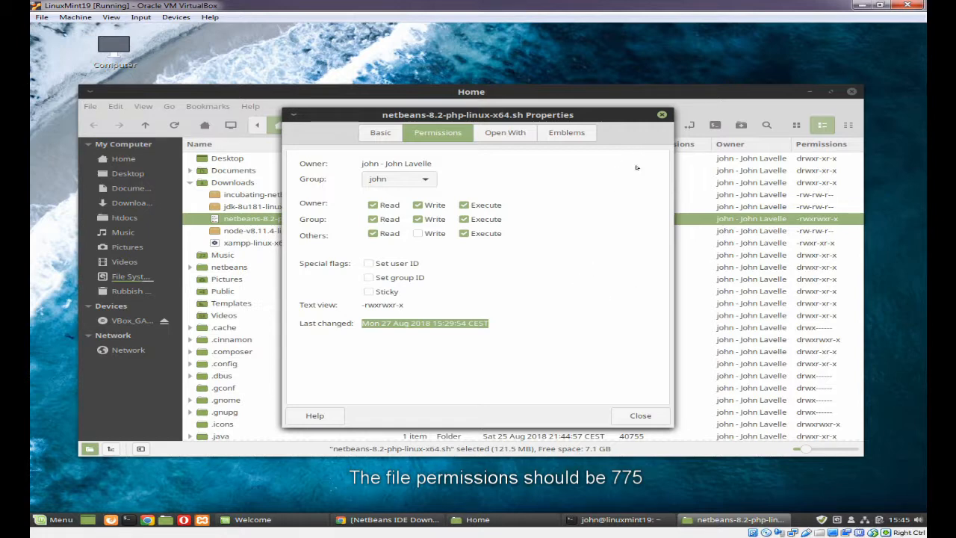
left_click(662, 114)
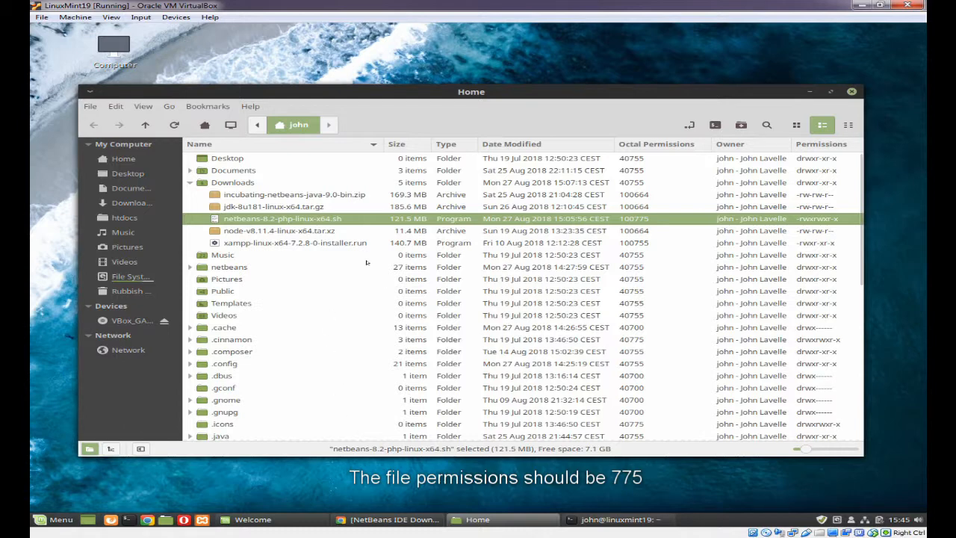
Run the netbeans-8.2-php-linux-x64.sh installer and accept the terms of the license agreement
double_click(278, 219)
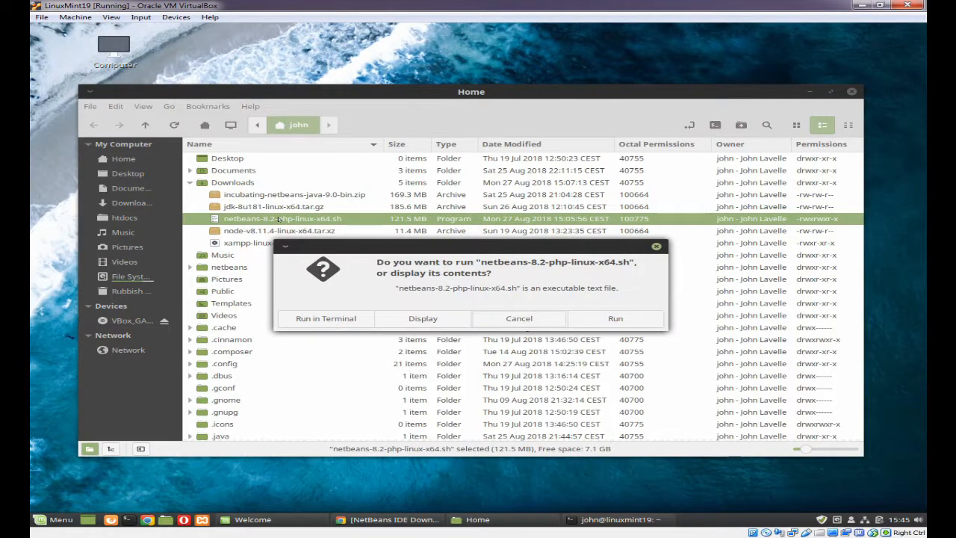
left_click(629, 318)
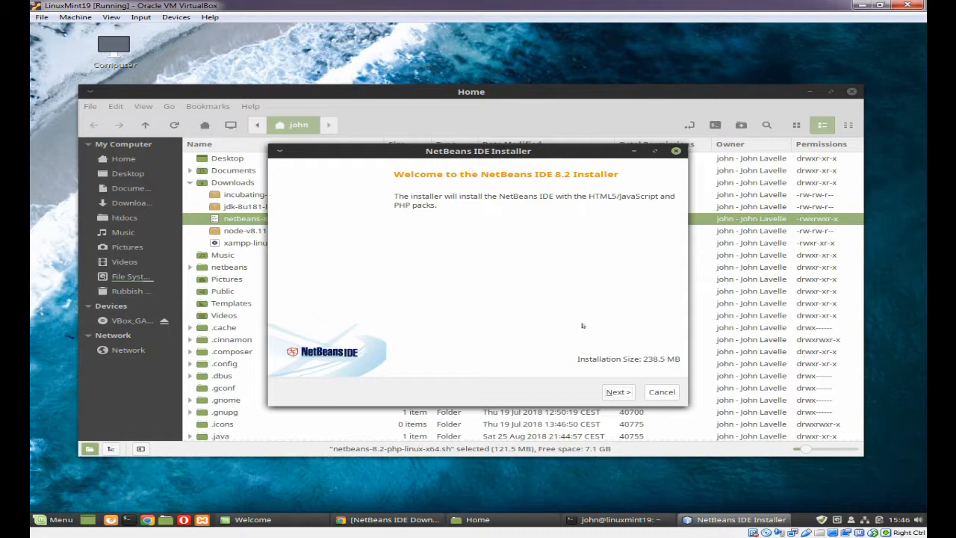
left_click(611, 392)
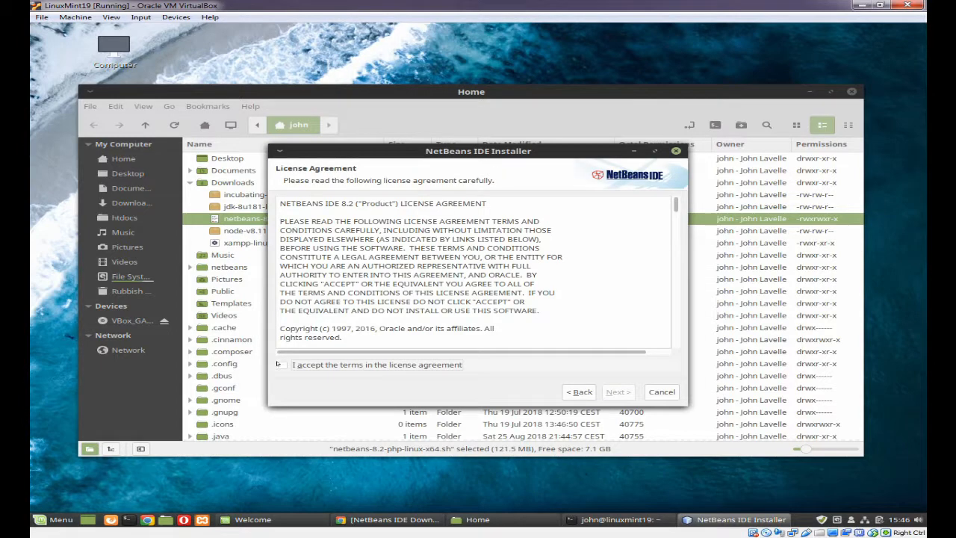
left_click(282, 365)
left_click(628, 391)
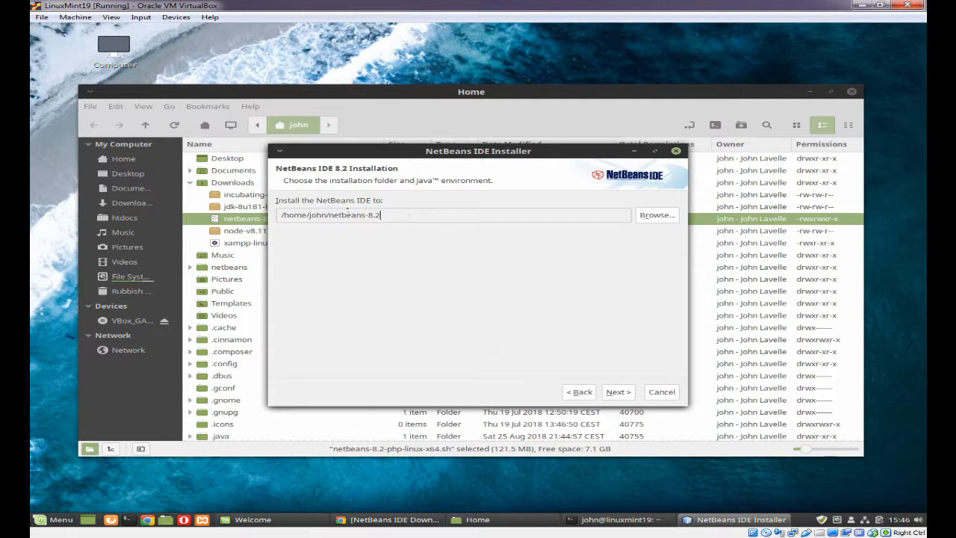
Install NetBeans IDE into the netbeans-8.2 folder of the home directory with Check for Updates enabled, and finish the setup
left_click(617, 394)
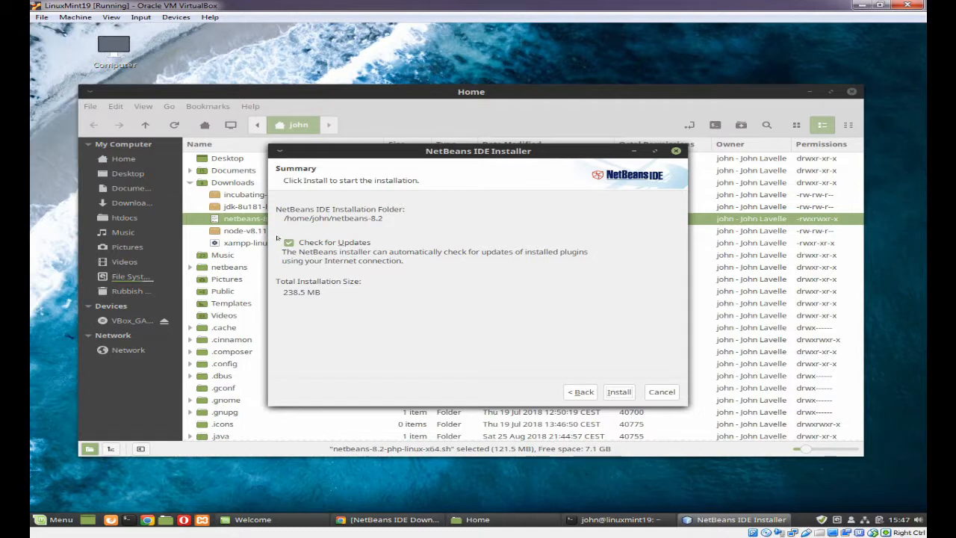
left_click(610, 391)
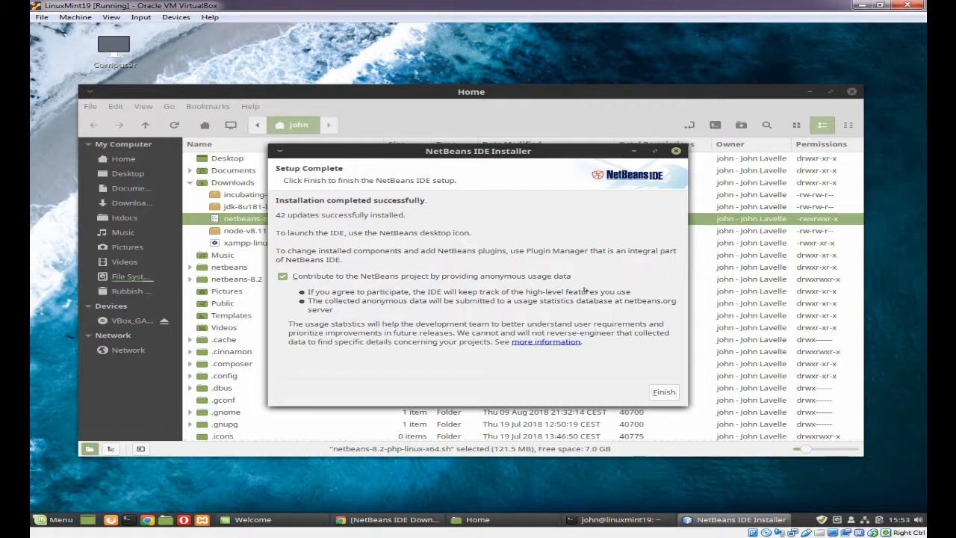
left_click(667, 395)
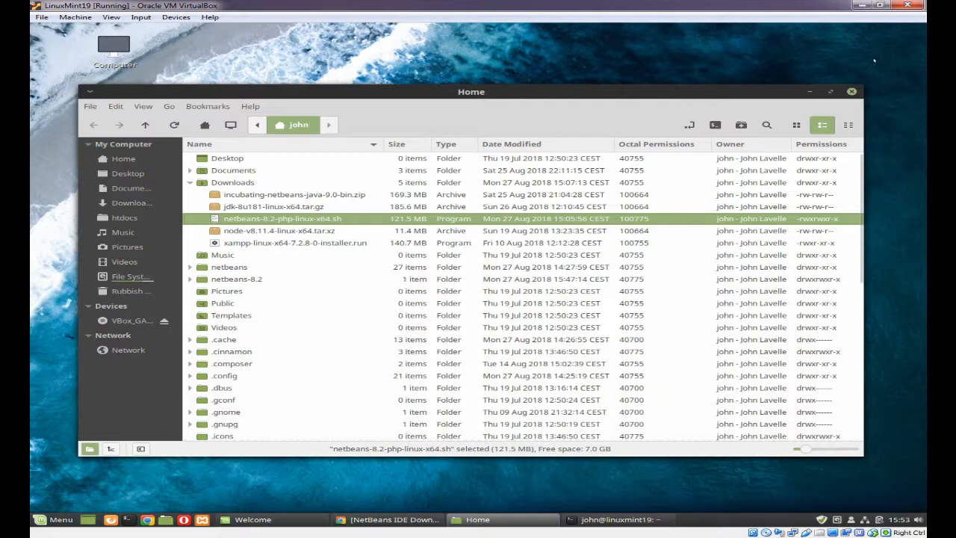
Minimize the file manager and view the available actions for the NetBeans IDE 8.2 desktop launcher without choosing one
left_click(810, 91)
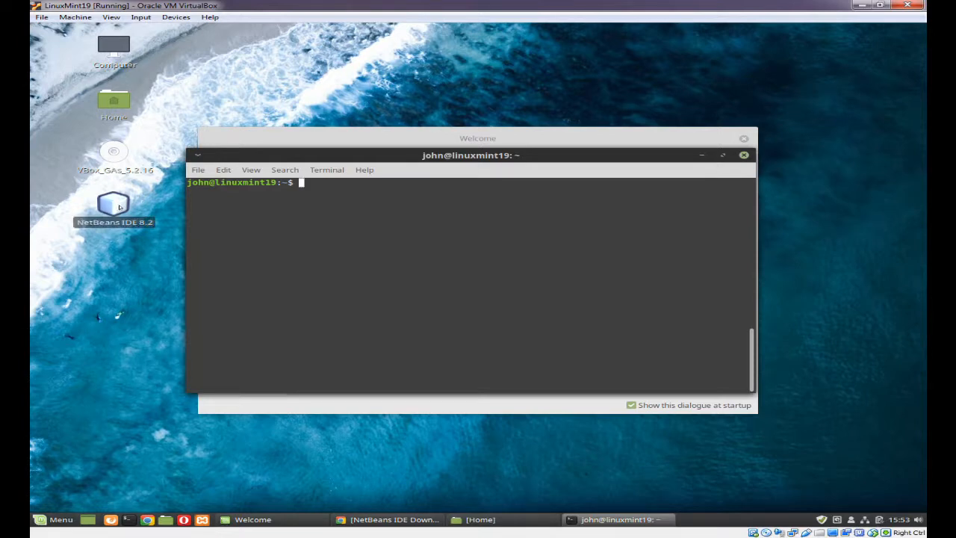
left_click(120, 207)
right_click(120, 208)
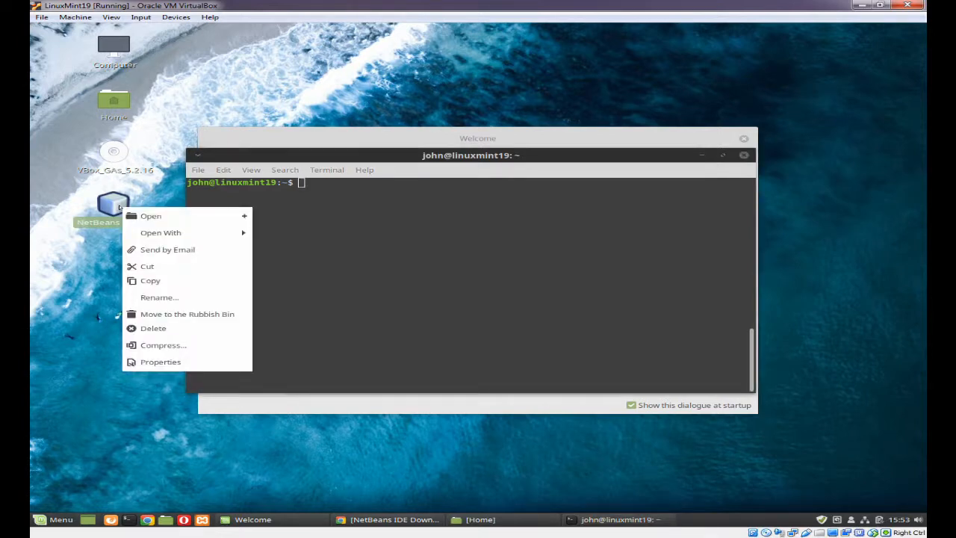
left_click(124, 413)
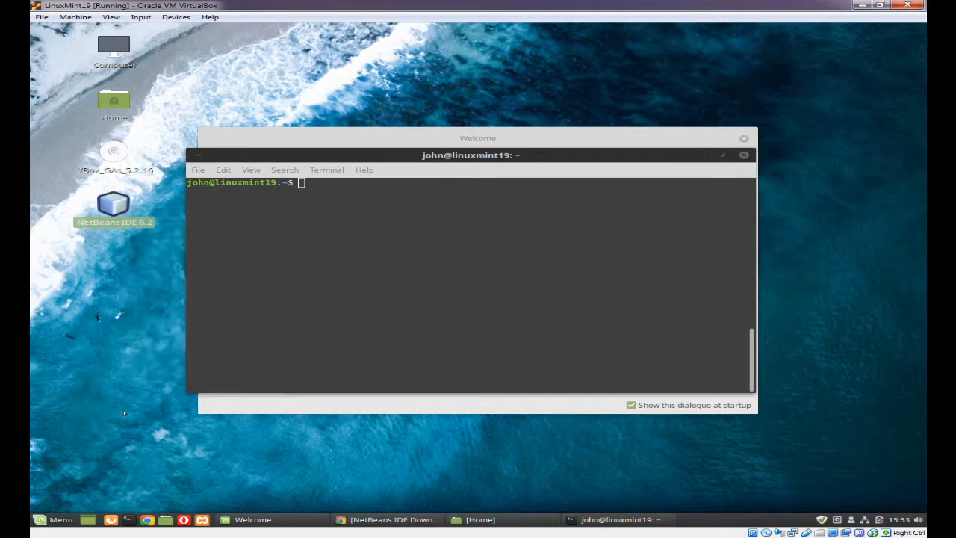